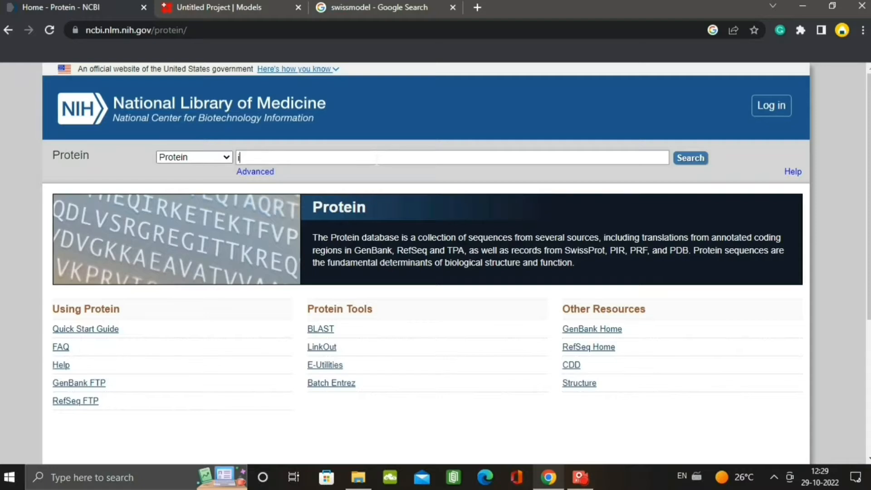
- Search the NCBI Protein database for insulin
text(insulin)
key(Escape)
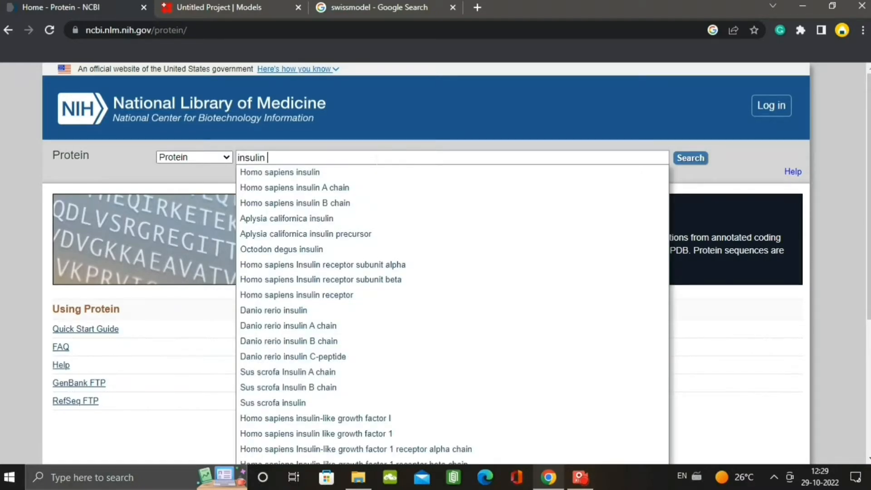
key(Return)
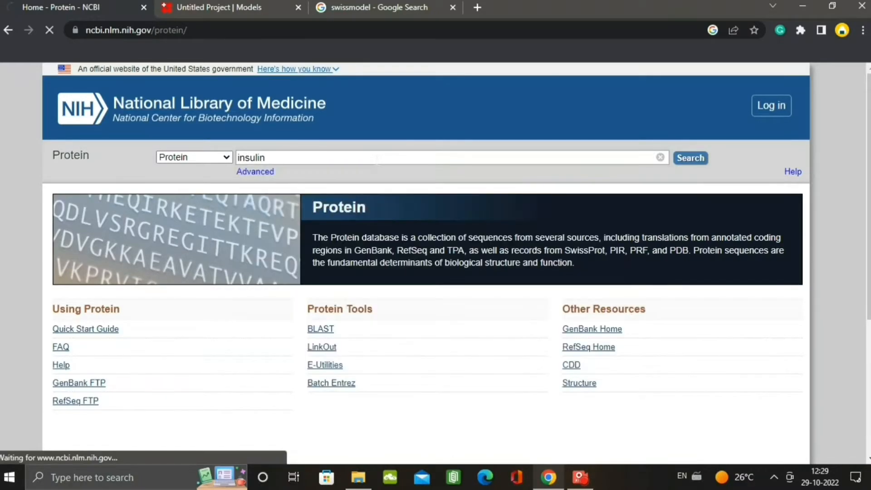
click(255, 3)
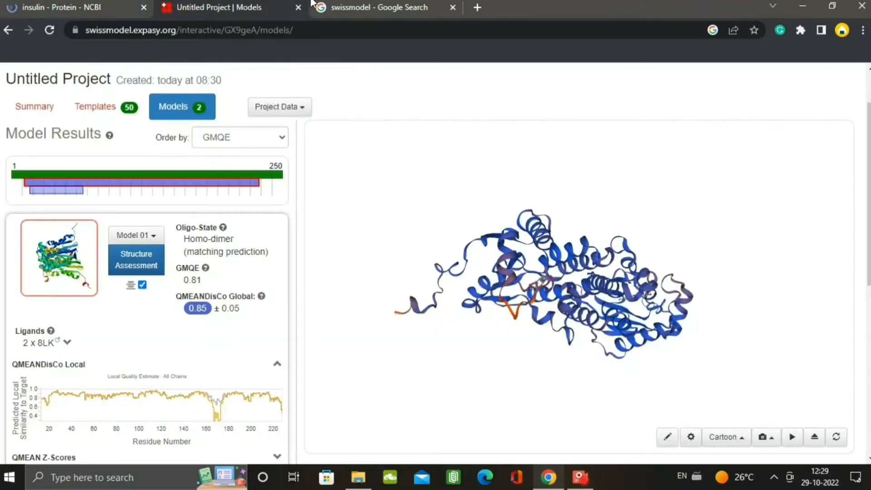
click(348, 7)
click(184, 4)
click(101, 4)
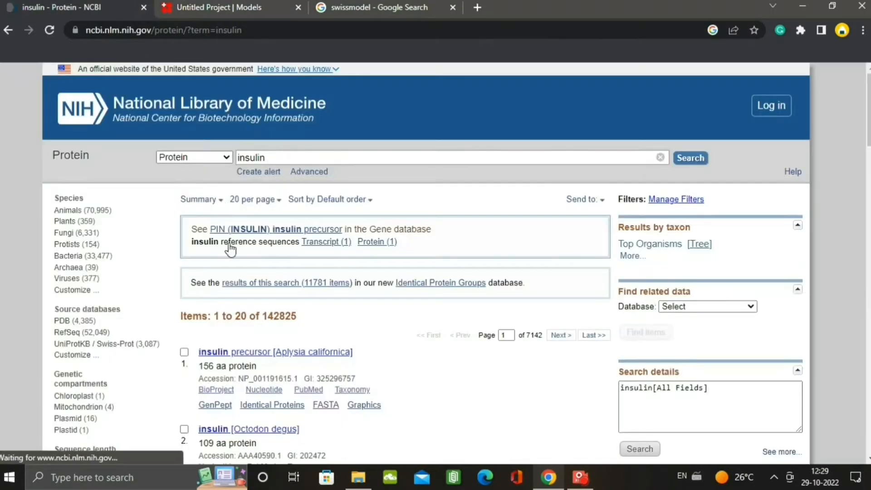
- Open the FASTA record of insulin precursor [Aplysia californica] and copy its header and full protein sequence
scroll(363, 354, down, 3)
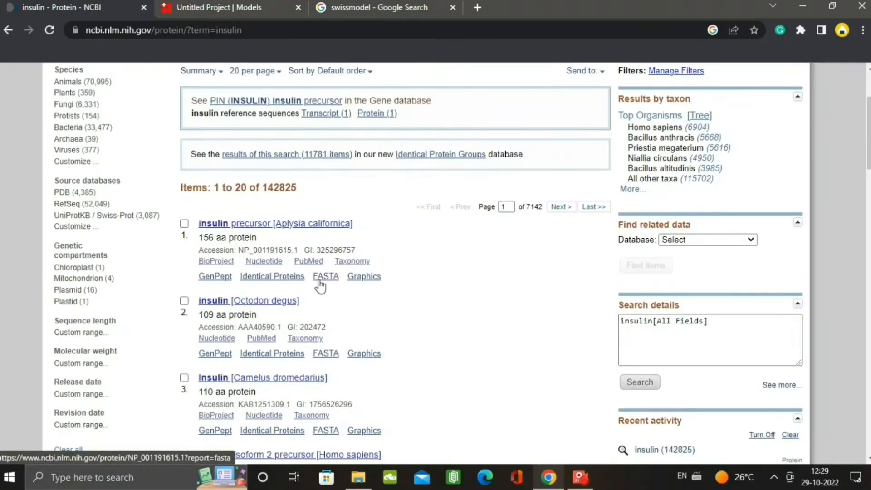
click(320, 280)
scroll(285, 320, down, 3)
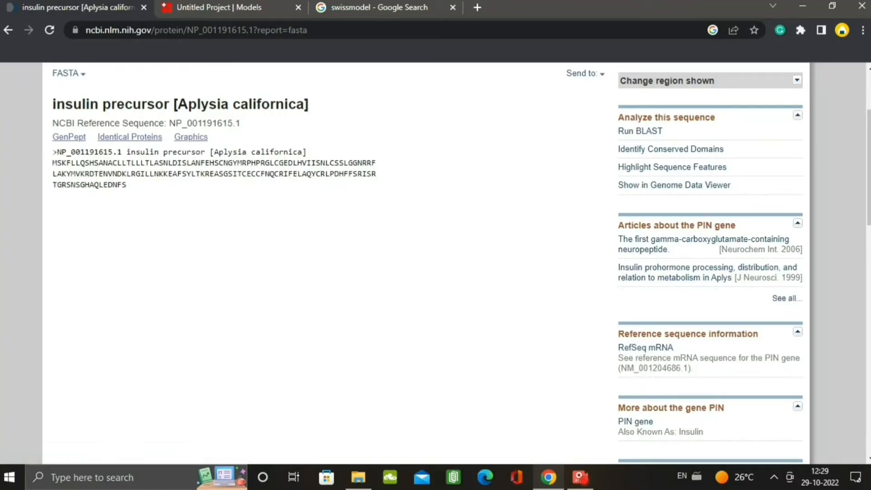
drag(53, 152, 132, 187)
right_click(117, 184)
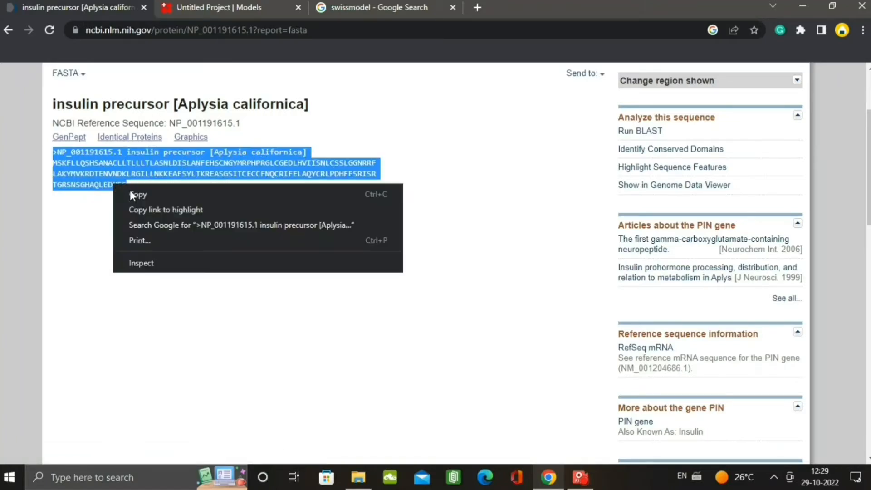
click(130, 190)
- Start a new SWISS-MODEL modelling project with the copied insulin precursor sequence as target and build the model
click(403, 7)
click(198, 252)
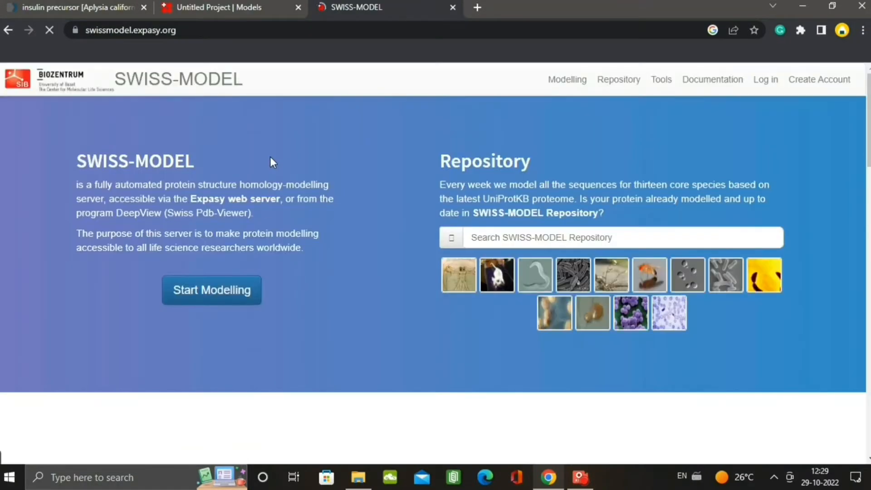
click(230, 302)
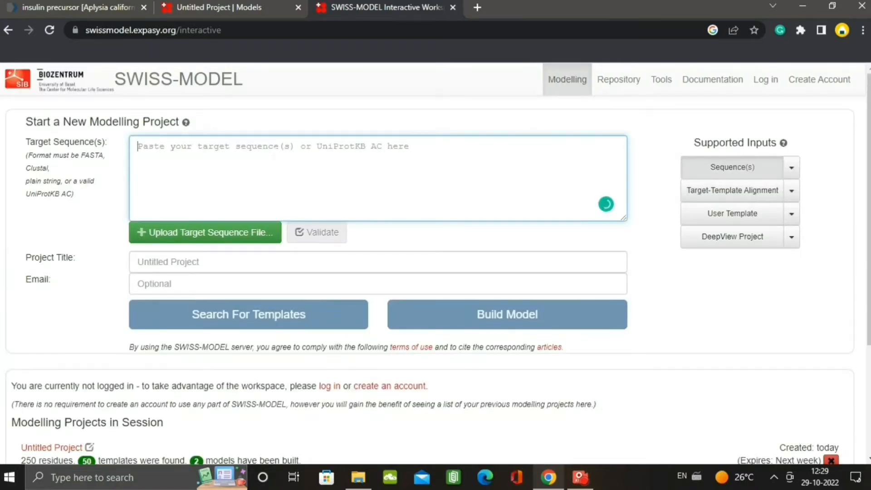
key(ctrl+v)
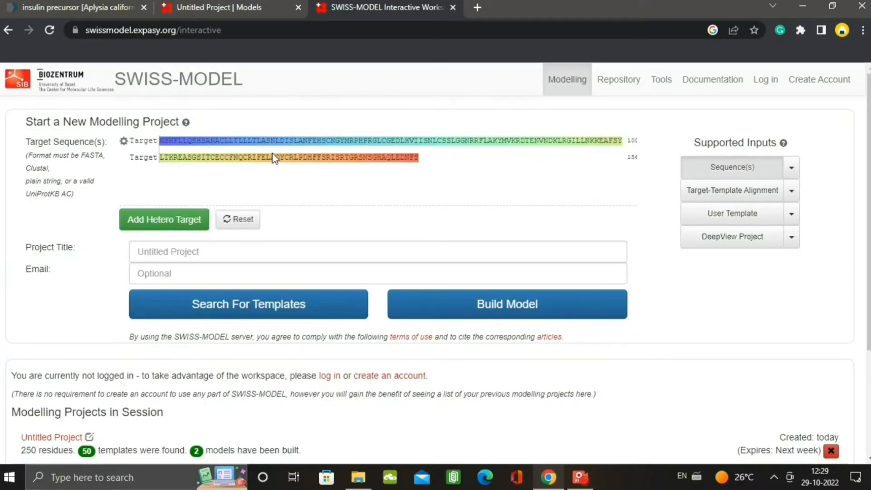
click(471, 294)
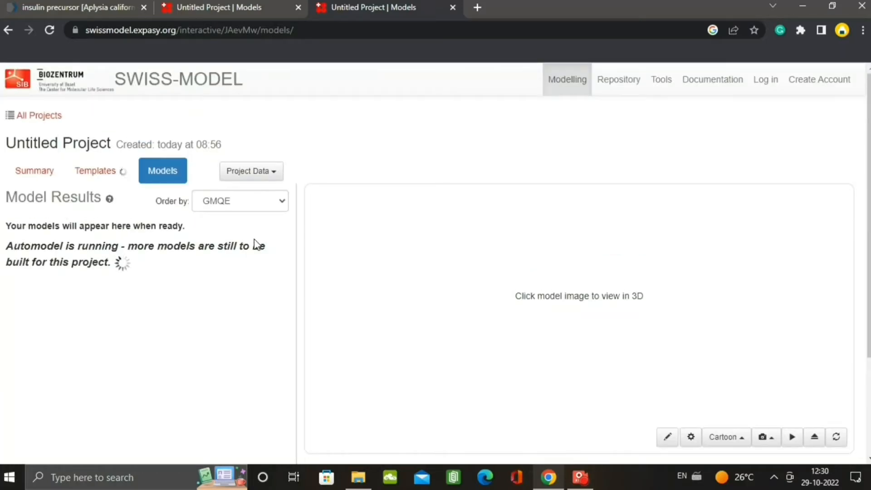
- Check the model results of the new project and rotate the built structure in the 3D viewer
scroll(284, 296, down, 2)
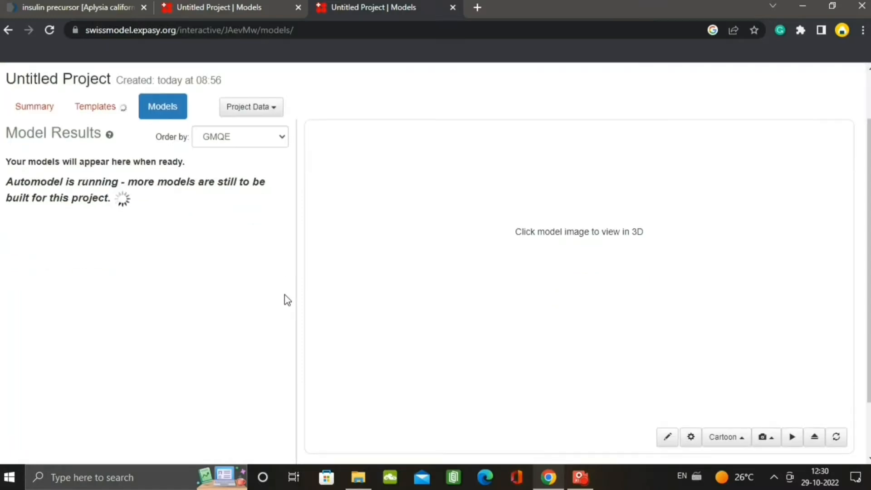
scroll(285, 295, down, 2)
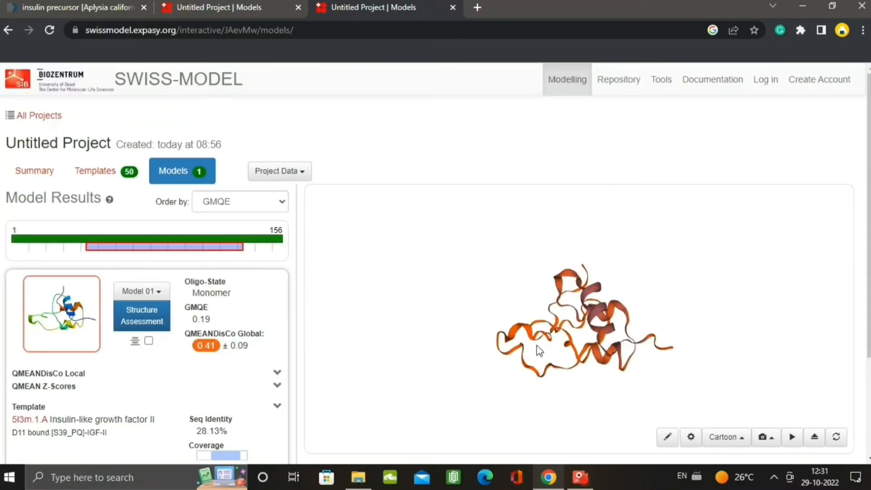
drag(537, 345, 599, 293)
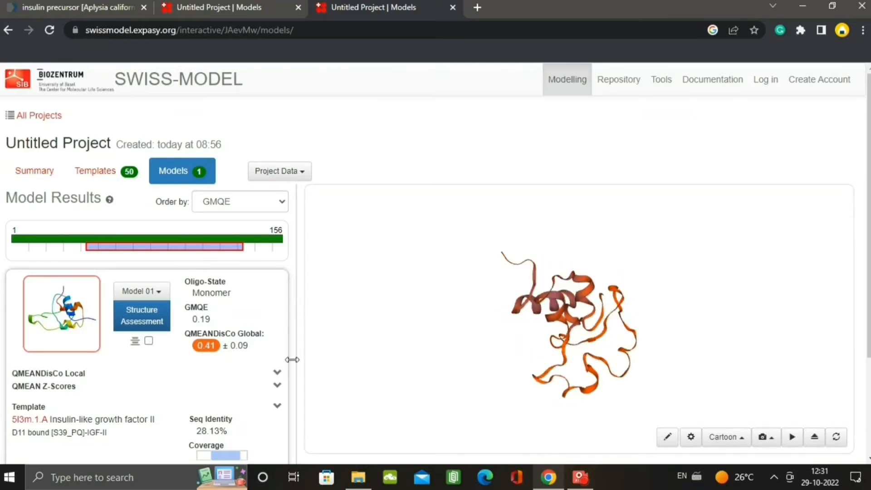
- Expand Model 01's QMEANDisCo Local plot, QMEAN Z-Scores and Template details to examine its quality
scroll(292, 360, down, 3)
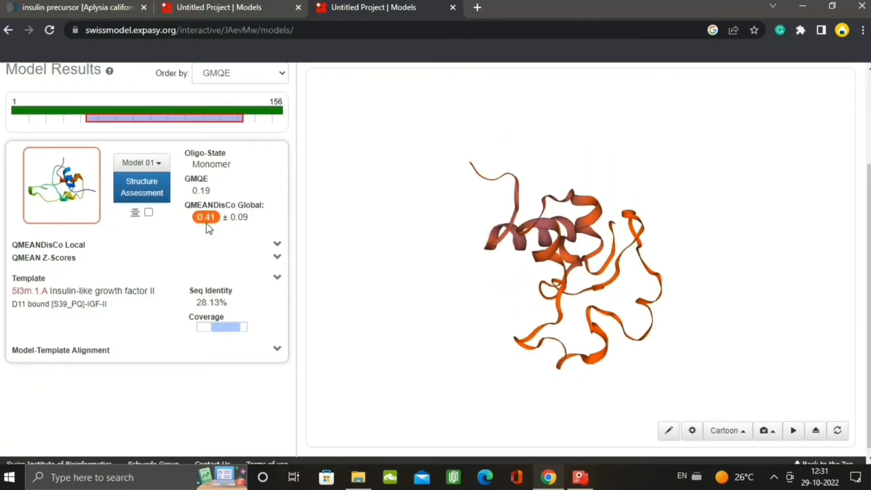
click(279, 248)
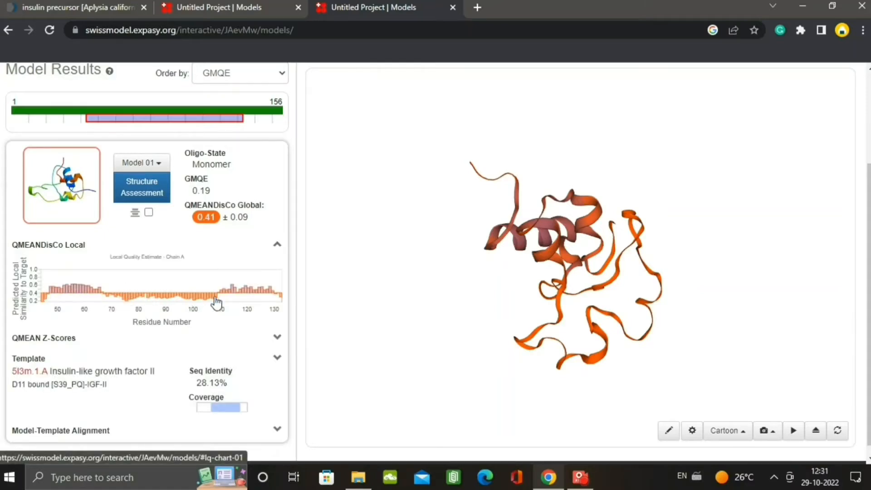
click(277, 339)
scroll(274, 341, down, 2)
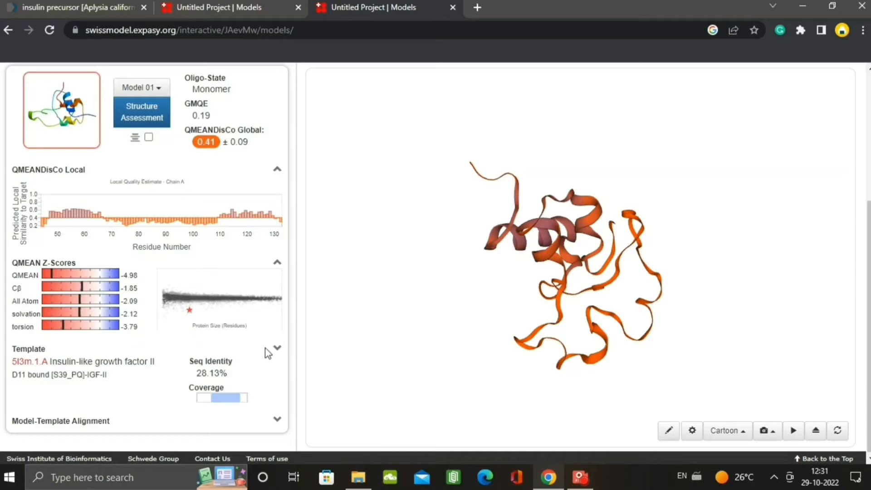
click(277, 350)
scroll(241, 352, down, 2)
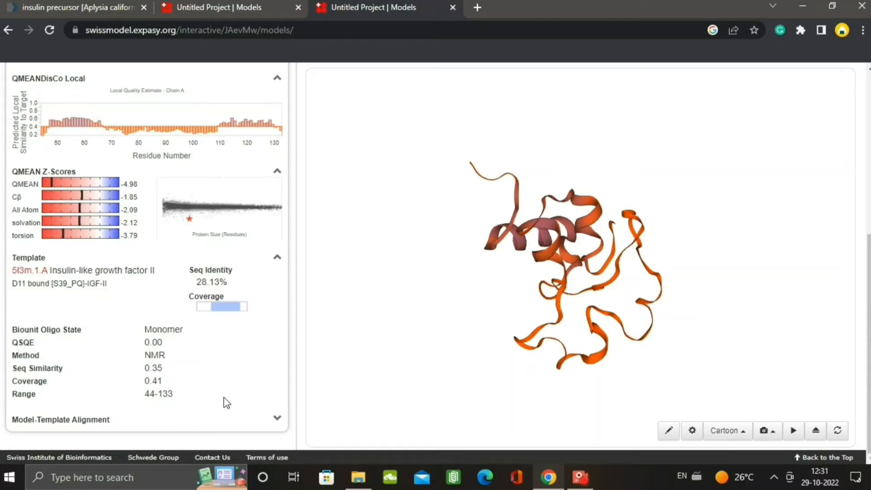
- Show the project summary and review its target sequence, top template results and model results
key(alt+Left)
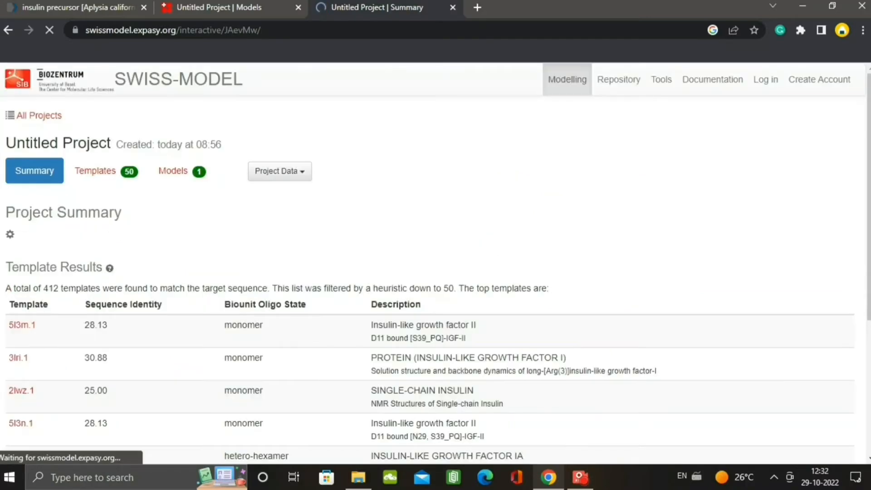
scroll(225, 273, down, 2)
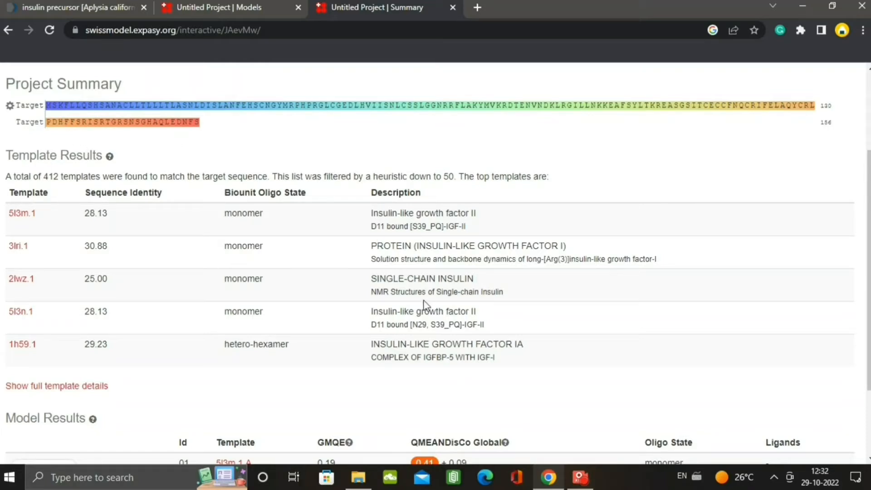
scroll(374, 368, down, 3)
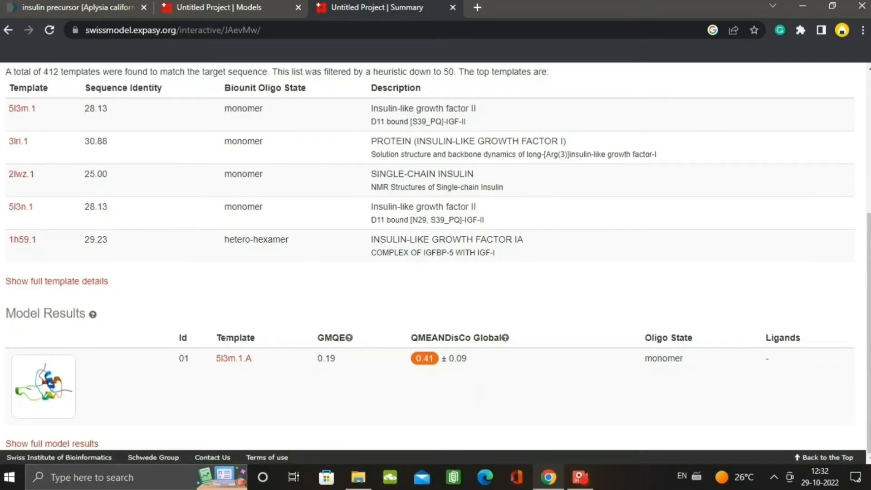
scroll(97, 178, up, 5)
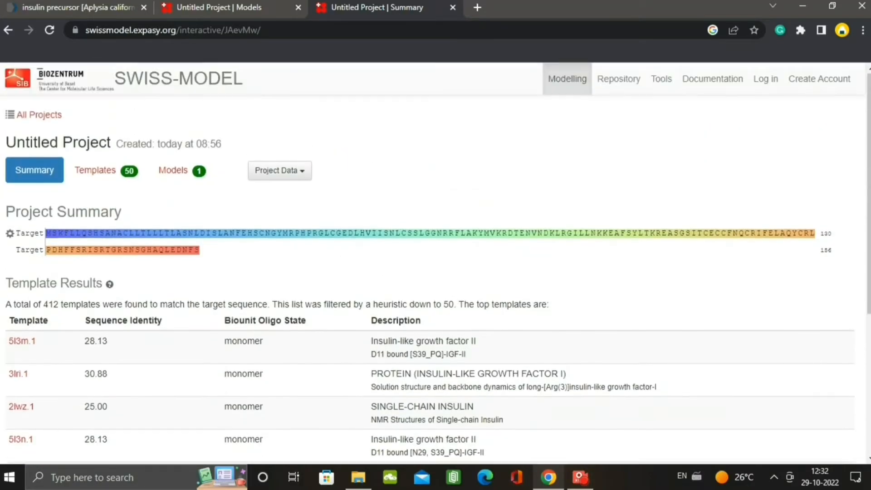
- Open the project's template results and examine the full list of templates with their coverage, GMQE, identity and method
click(96, 174)
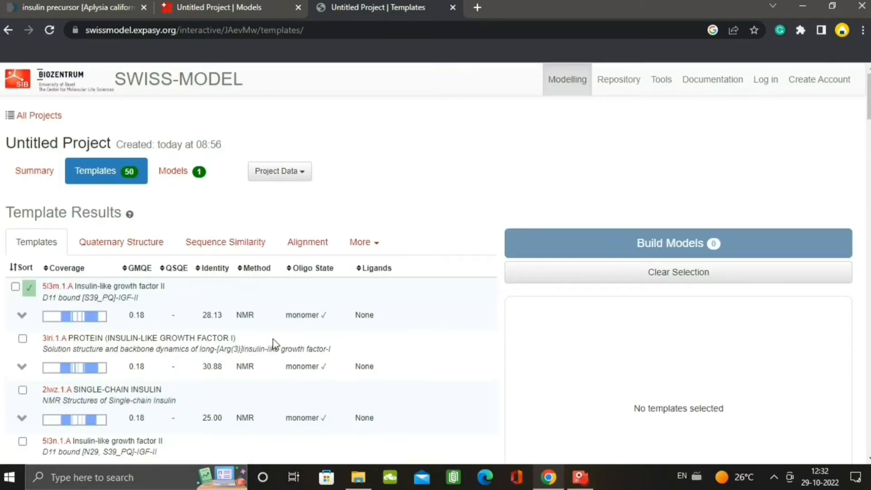
scroll(274, 343, down, 3)
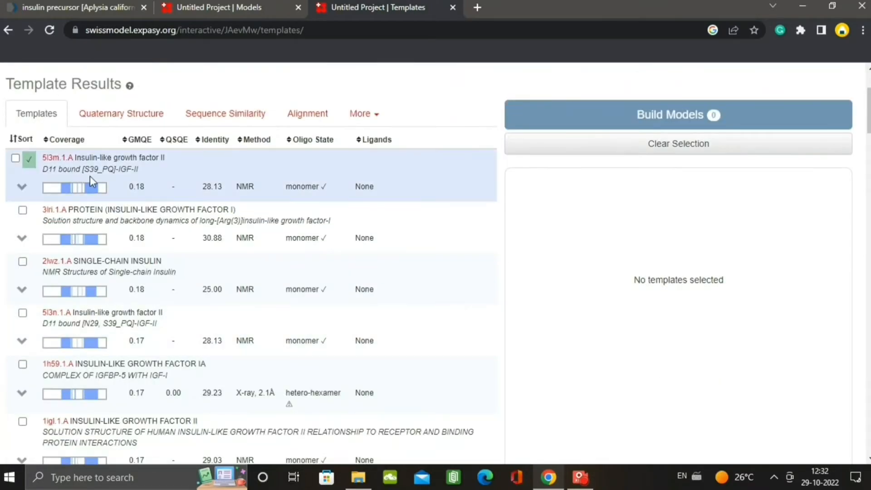
scroll(69, 221, down, 5)
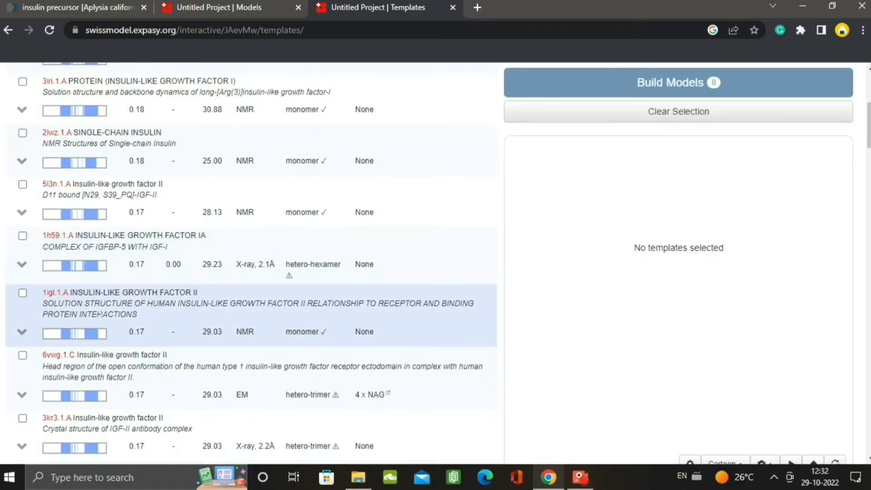
scroll(101, 313, down, 9)
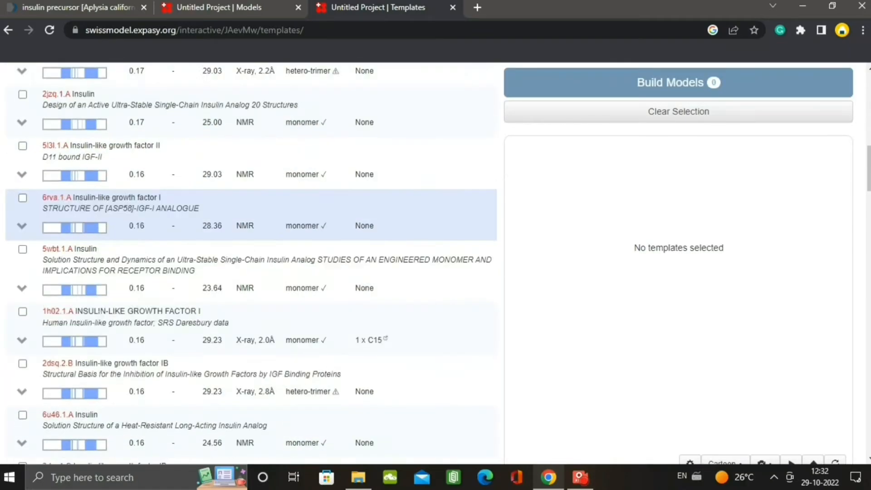
scroll(103, 321, down, 15)
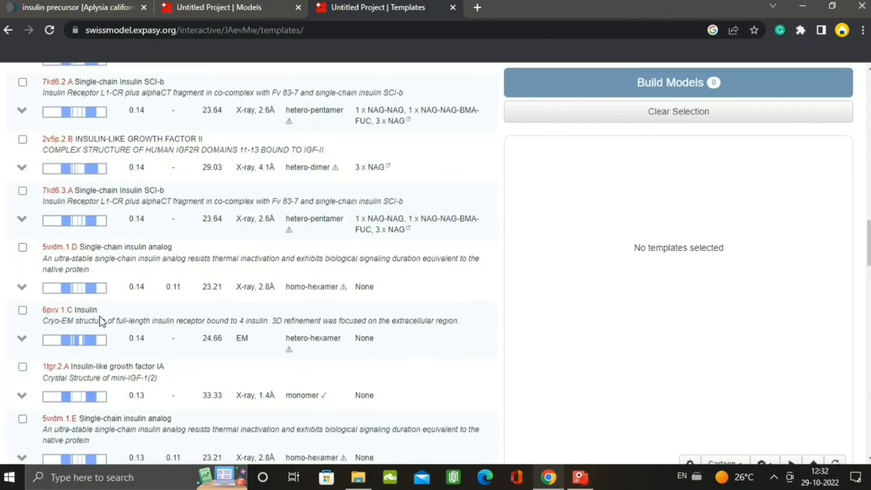
scroll(102, 321, down, 15)
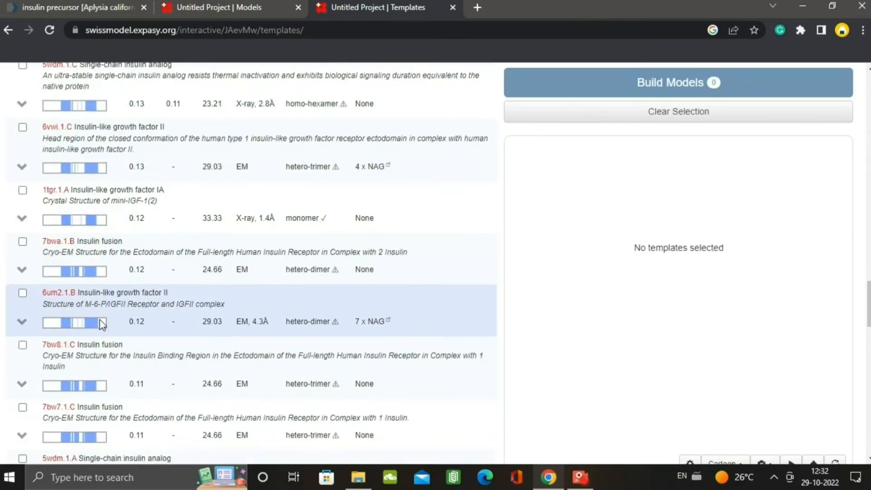
scroll(102, 323, down, 15)
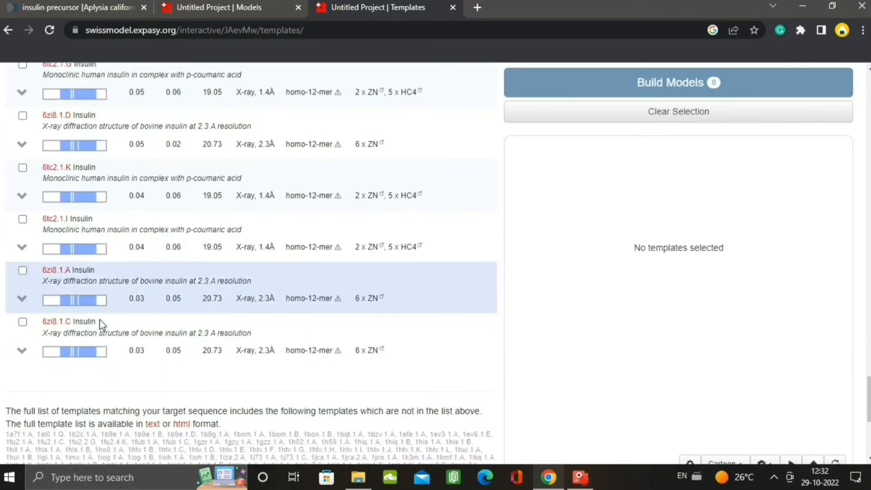
scroll(102, 323, up, 15)
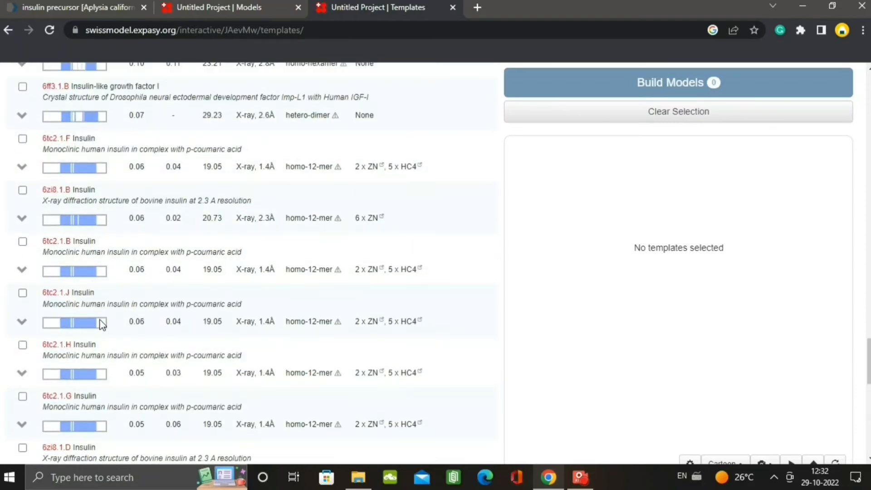
scroll(102, 324, up, 15)
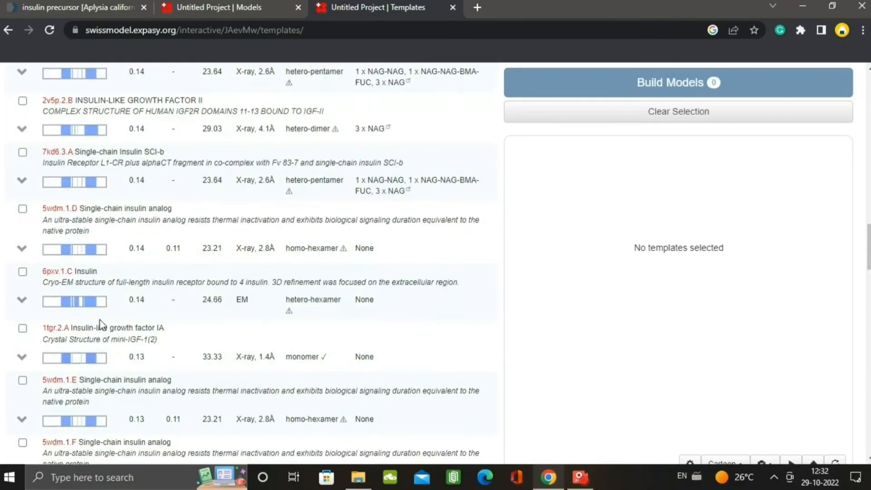
scroll(102, 324, up, 15)
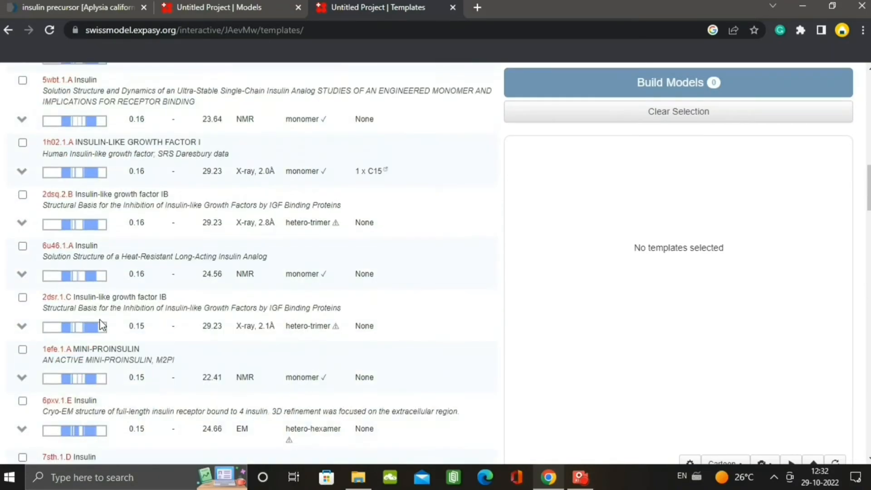
scroll(102, 324, up, 15)
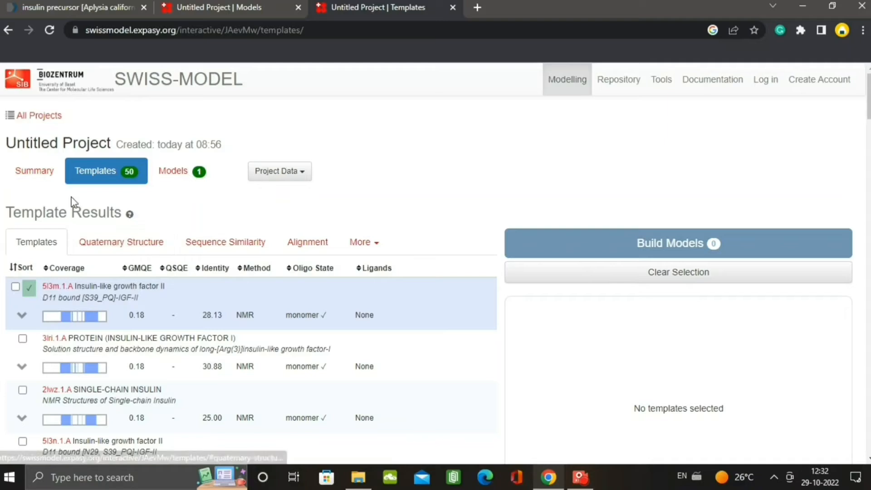
- Return to the project's model results and rotate the protein structure to view it from another angle
click(175, 178)
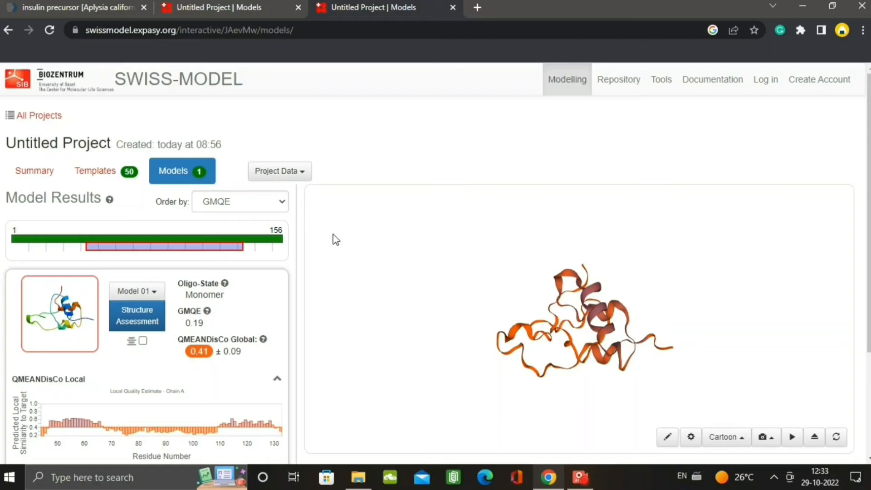
drag(501, 303, 539, 315)
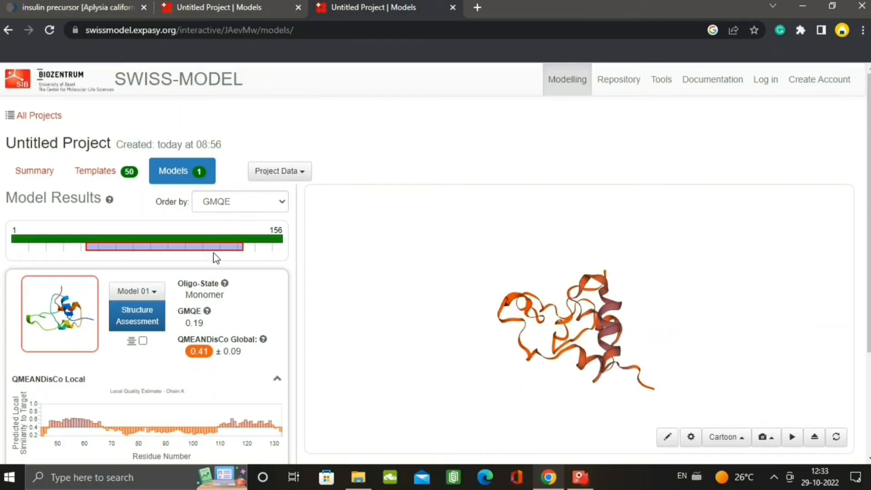
- Check which ordering criteria are available for the model results, keeping GMQE as the order
scroll(215, 258, down, 3)
scroll(272, 220, up, 3)
click(283, 205)
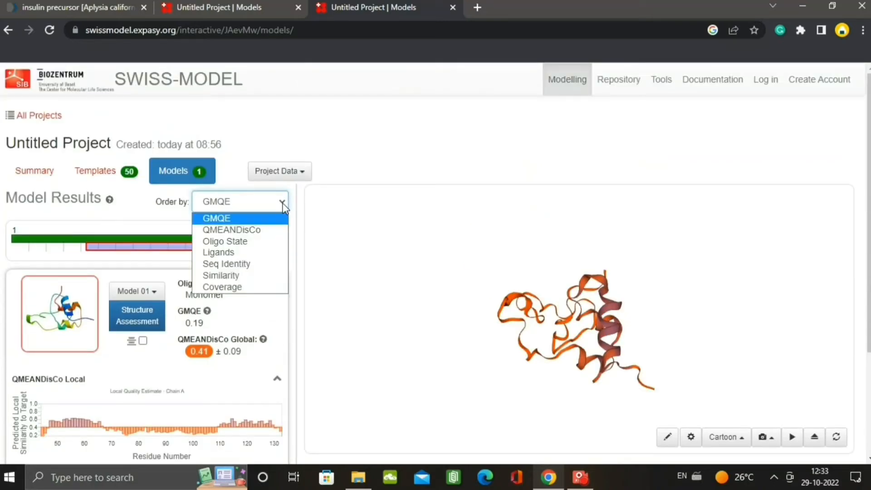
click(283, 207)
- Rotate the Model 01 protein structure to inspect its helices and loops from several angles
scroll(250, 255, down, 3)
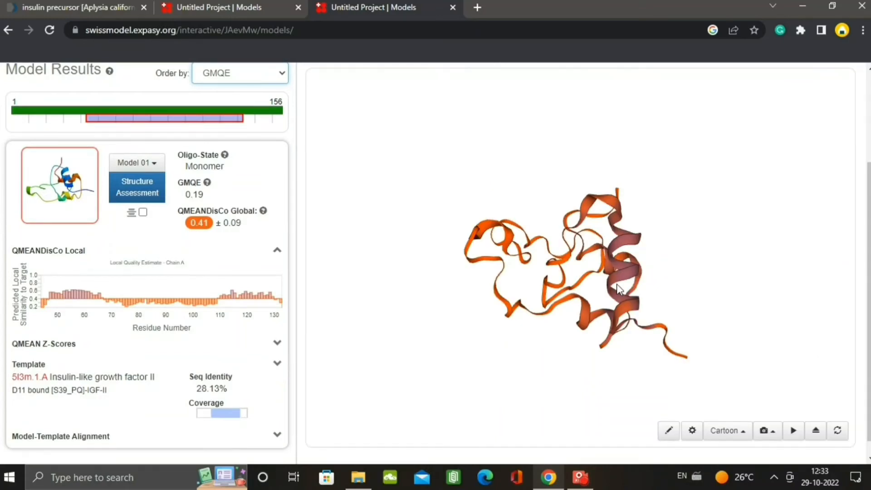
drag(620, 289, 591, 245)
drag(485, 218, 526, 246)
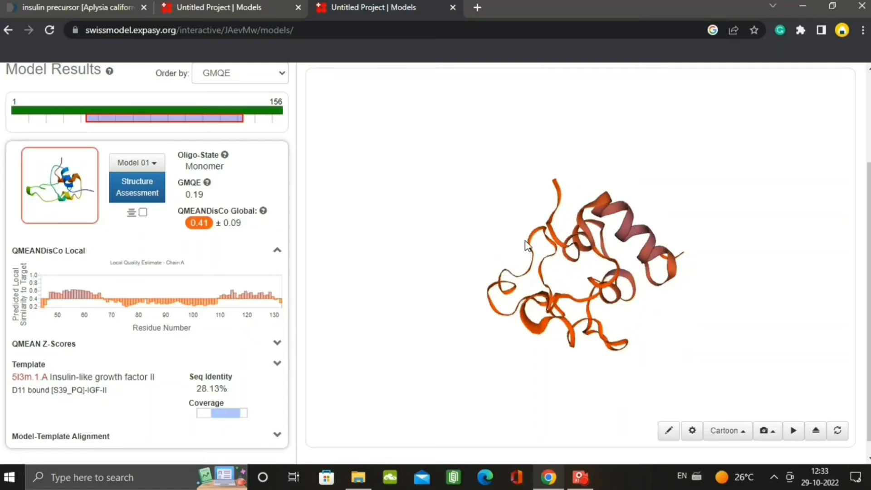
drag(568, 199, 509, 295)
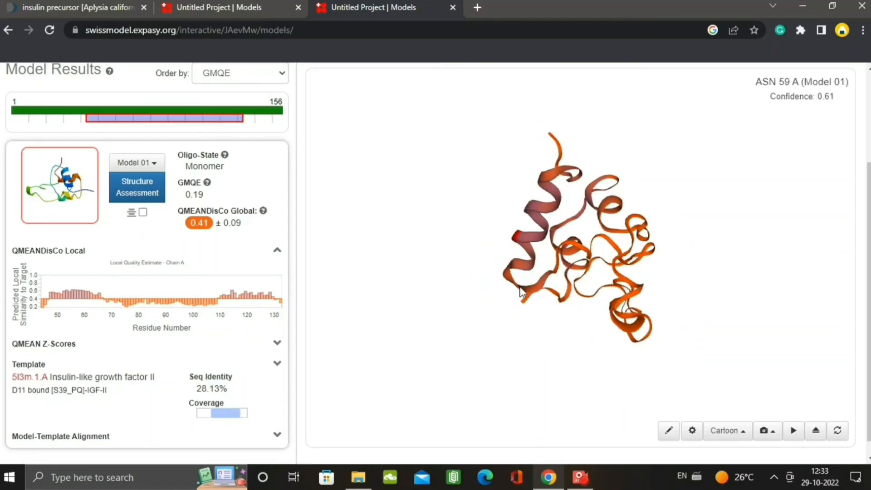
- Download Model 01 in PDB format
scroll(202, 304, down, 1)
scroll(202, 304, up, 3)
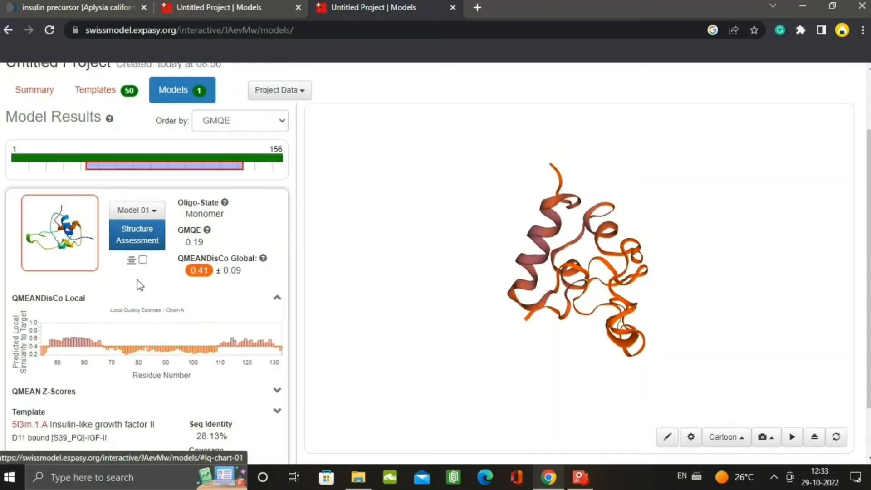
click(148, 213)
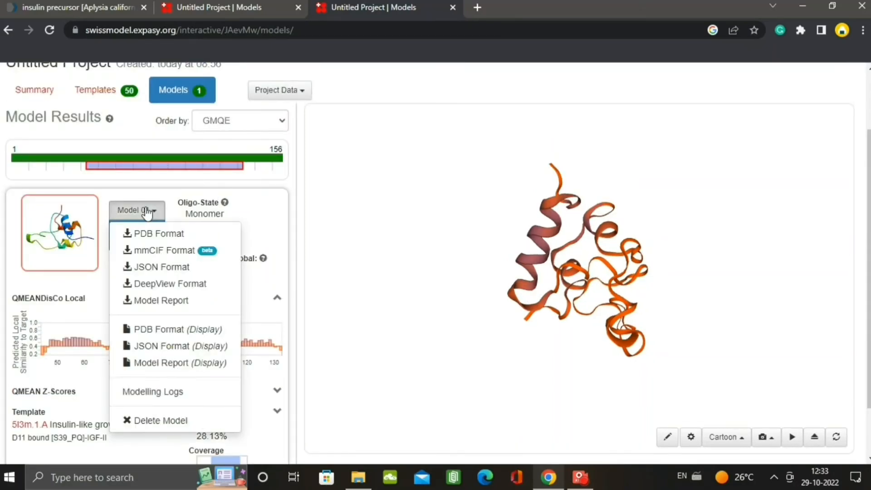
click(157, 235)
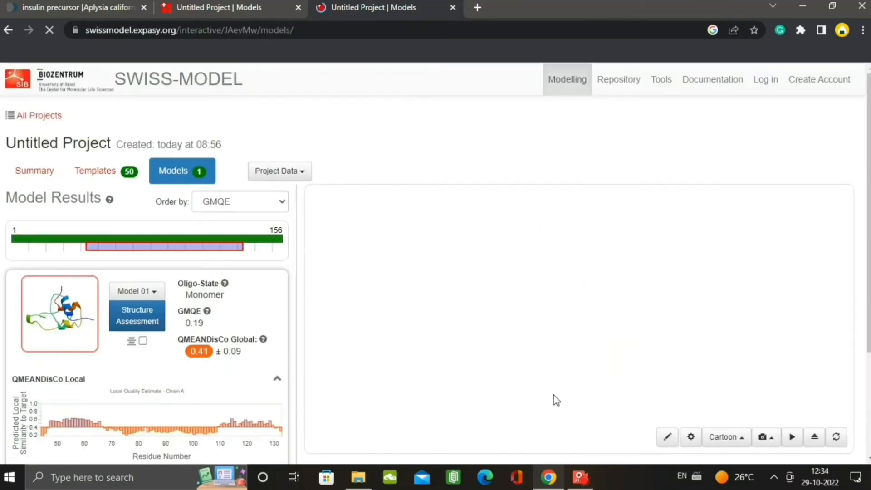
- Rotate the protein structure and review the download and display formats offered for Model 01
drag(571, 349, 690, 287)
scroll(113, 290, down, 1)
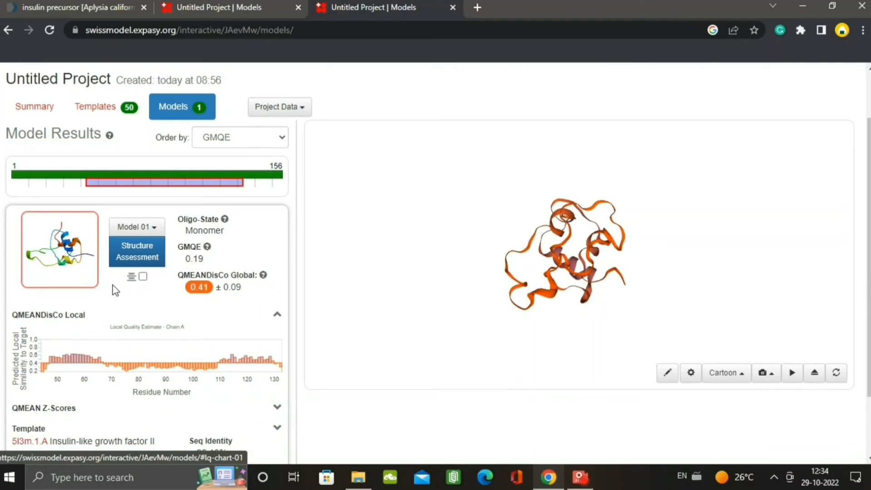
click(150, 227)
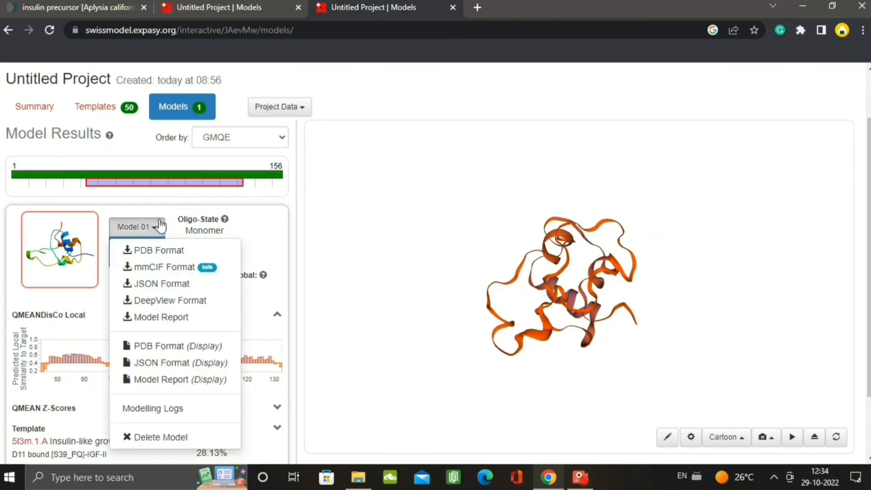
click(169, 217)
scroll(151, 305, down, 1)
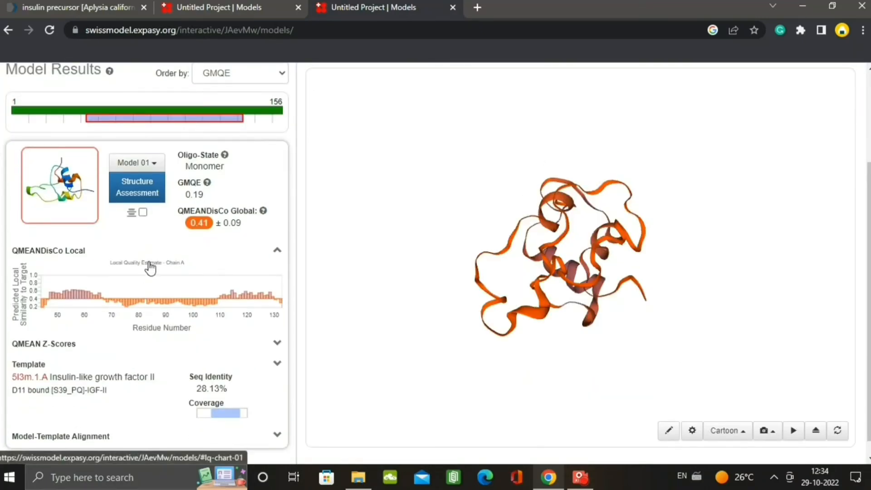
- Open the Structure Assessment of Model 01, examine its Ramachandran plot and rotate the structure
click(148, 190)
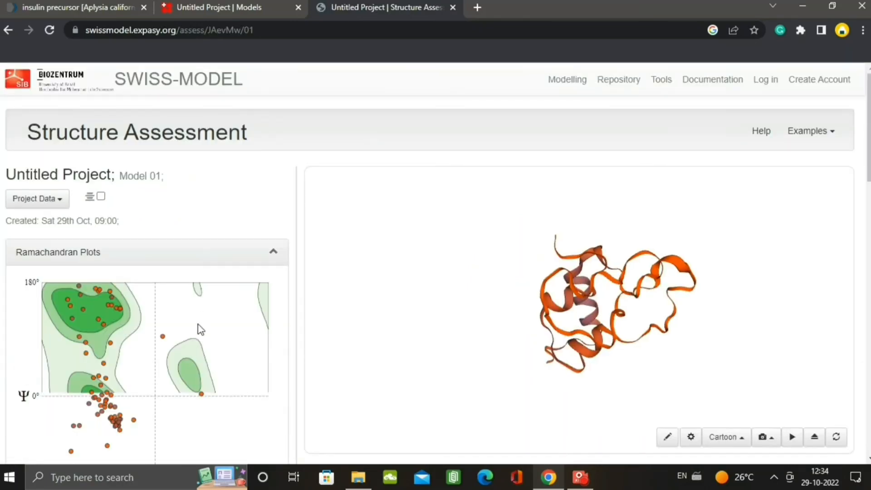
scroll(224, 227, down, 3)
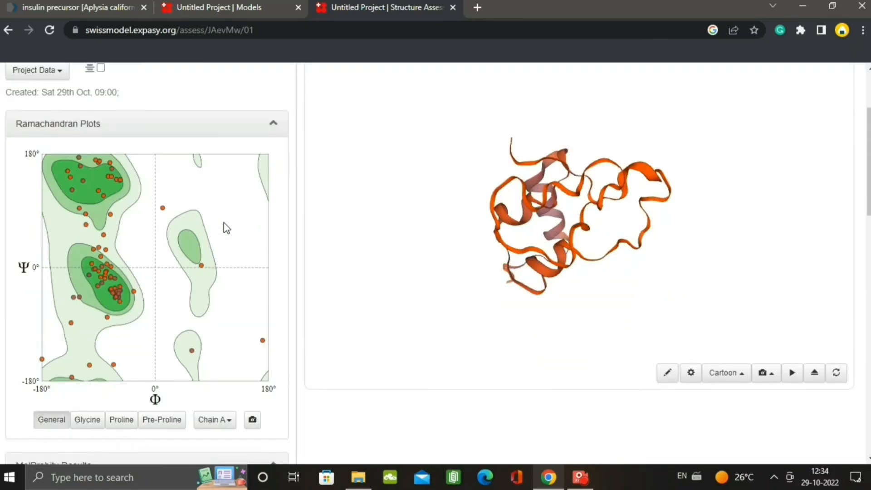
drag(386, 233, 447, 283)
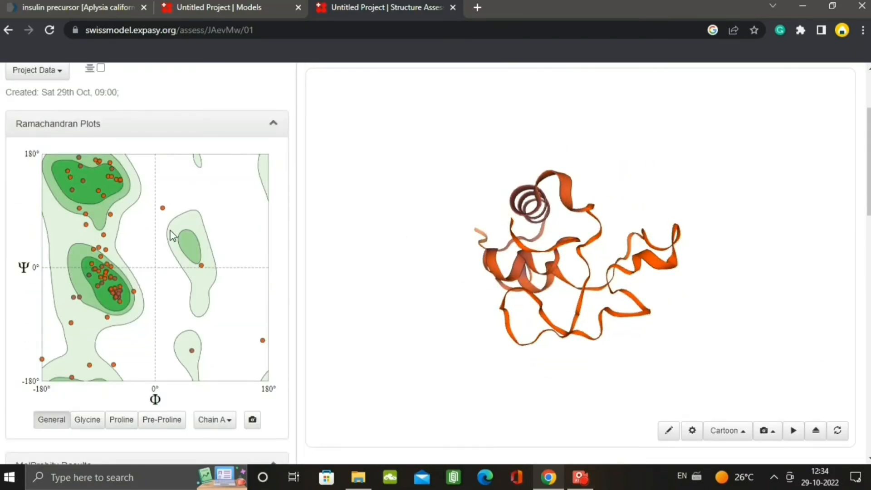
scroll(95, 331, up, 3)
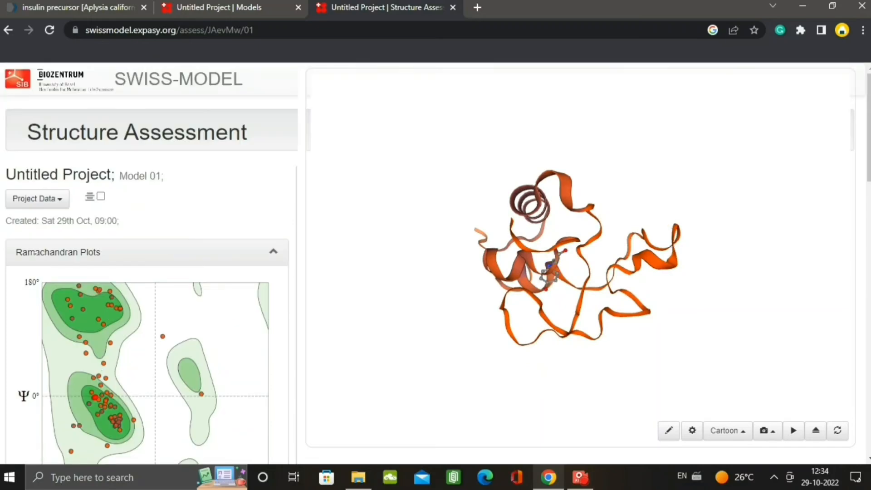
scroll(178, 344, down, 7)
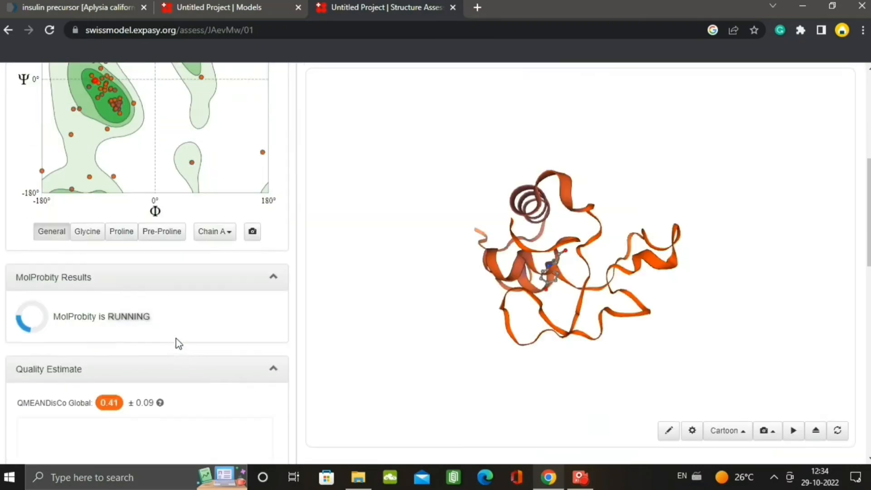
scroll(178, 343, down, 4)
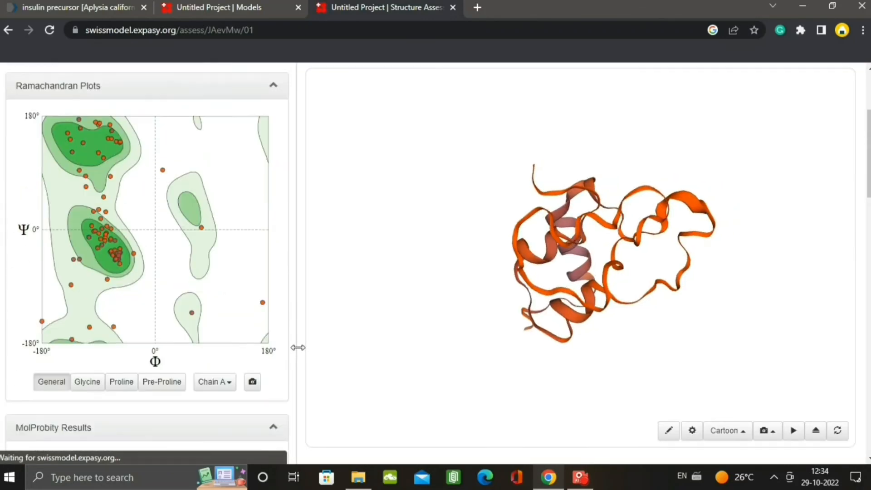
- Examine the MolProbity results, Quality Estimate and Residue Quality alignment of Model 01, viewing the structure from another angle
scroll(298, 347, down, 4)
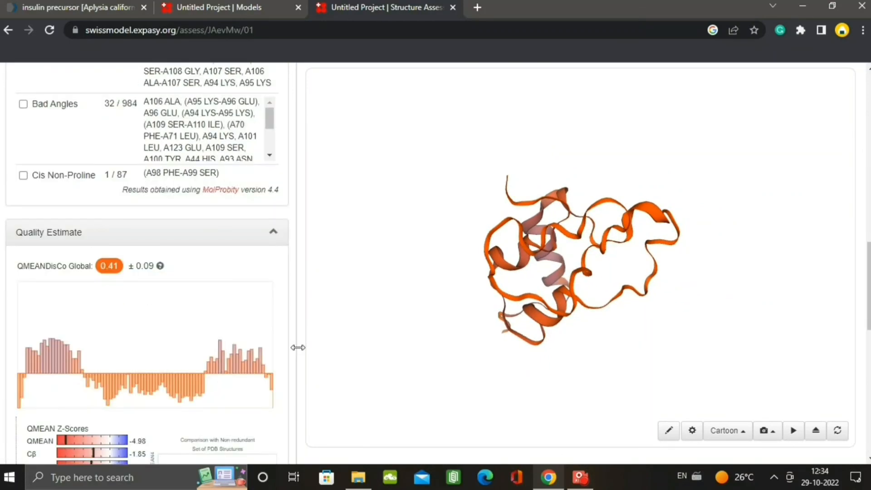
scroll(207, 354, down, 4)
drag(484, 314, 524, 335)
scroll(105, 317, down, 3)
scroll(105, 326, down, 6)
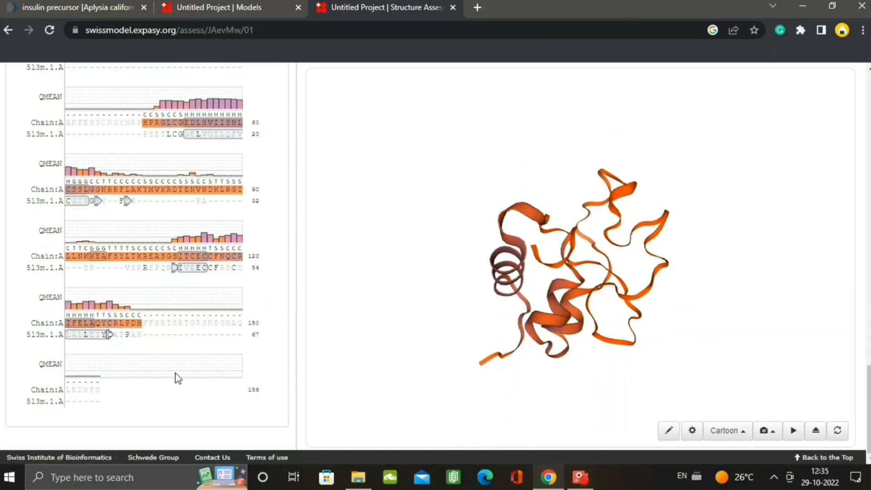
- Go back over the QMEAN Z-Scores and MolProbity results, ending at the general Ramachandran plot
scroll(156, 362, up, 10)
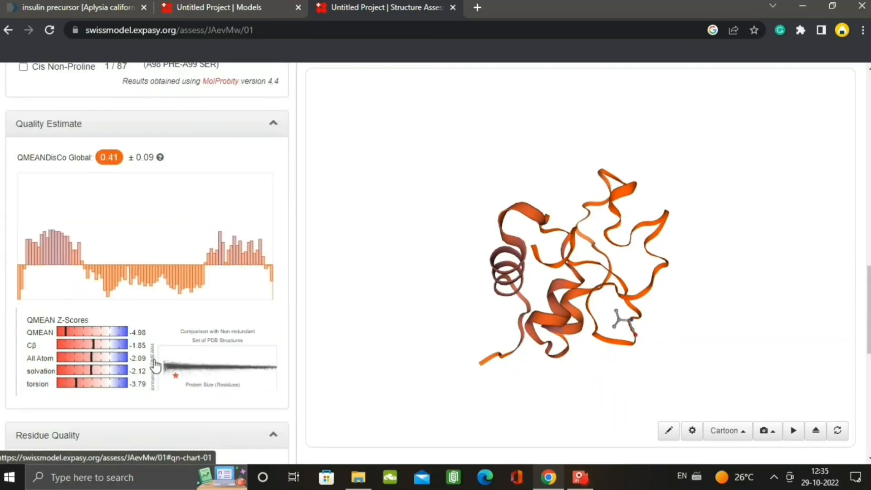
scroll(156, 363, up, 8)
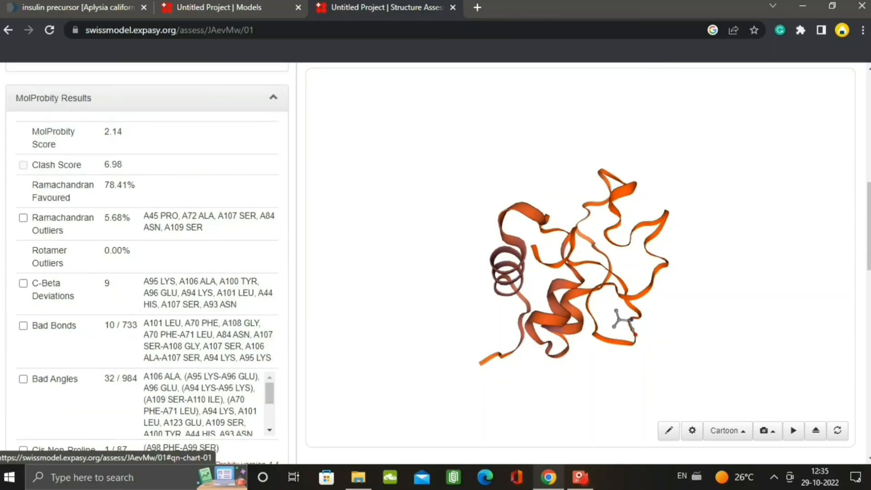
scroll(155, 363, up, 7)
scroll(156, 366, down, 1)
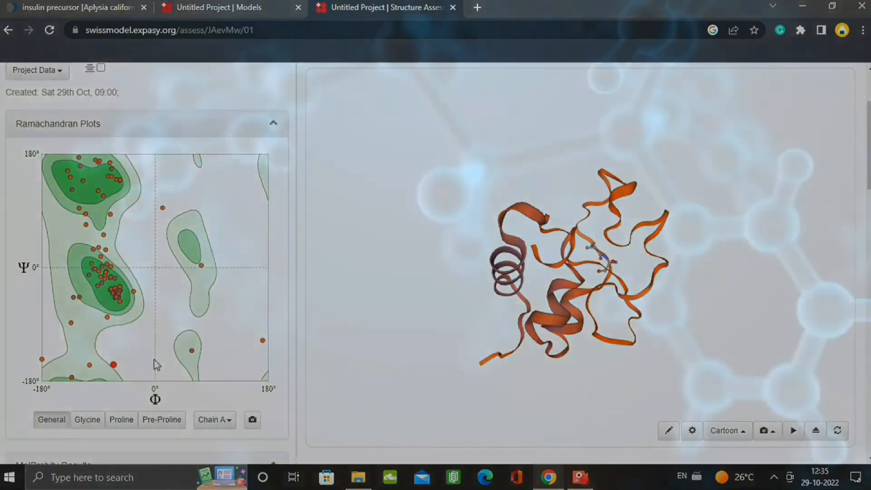